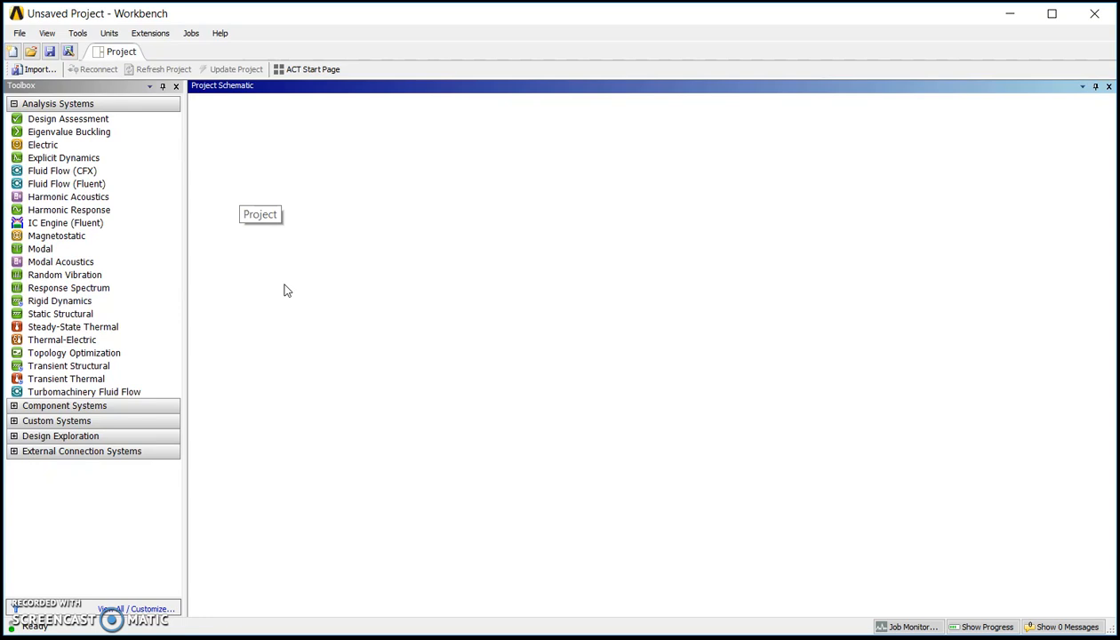
# Create a Static Structural analysis system in the project and open its Engineering Data for editing.
pyautogui.click(78, 320)
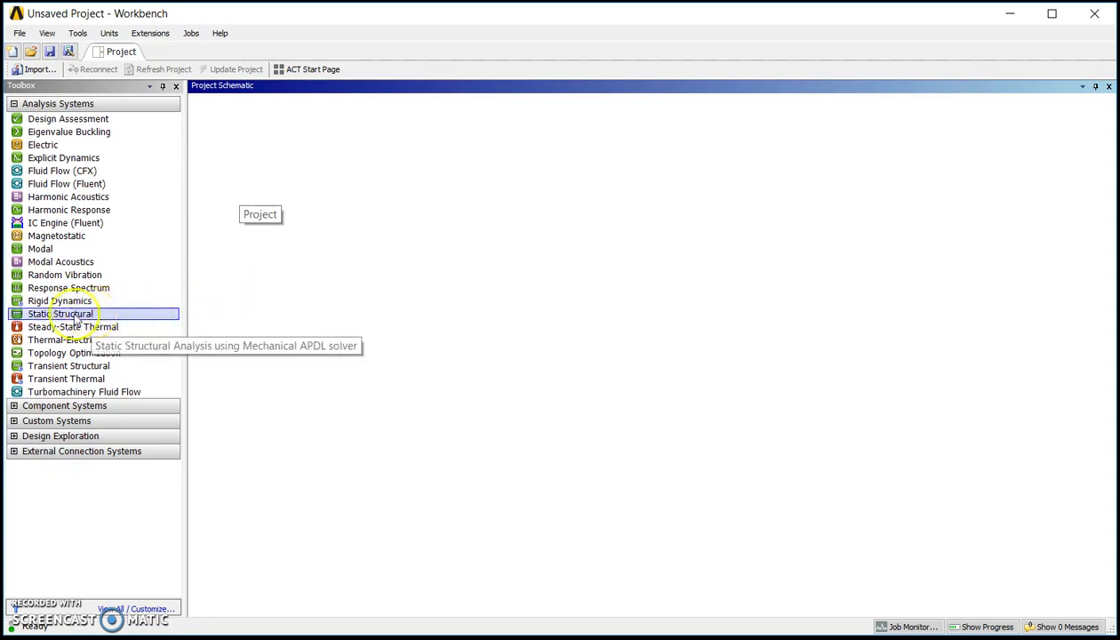
pyautogui.doubleClick(74, 315)
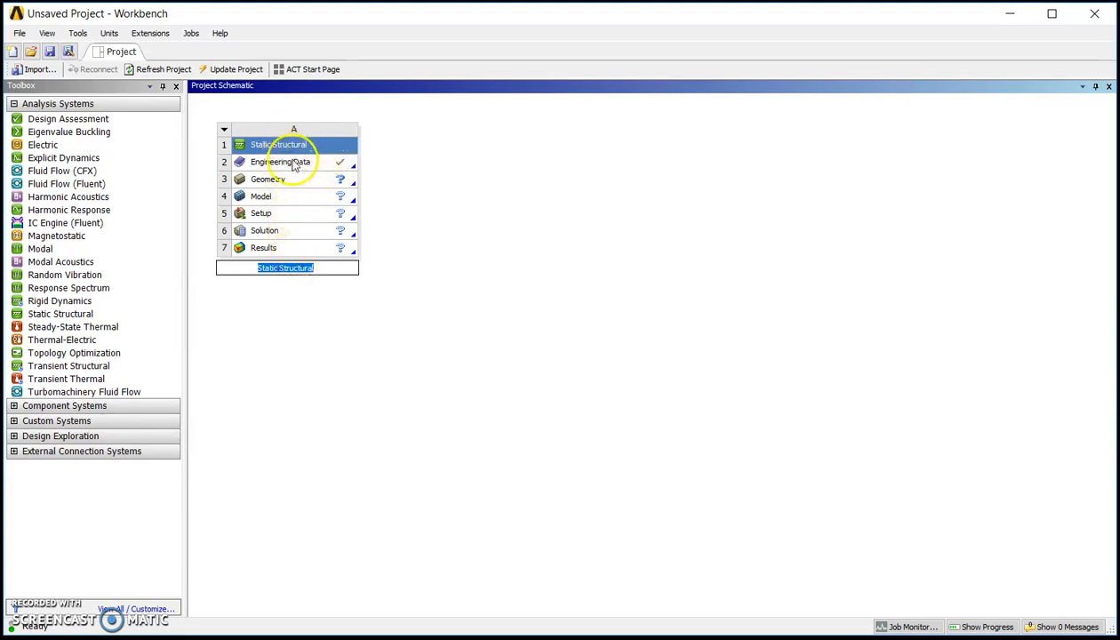
pyautogui.click(292, 165)
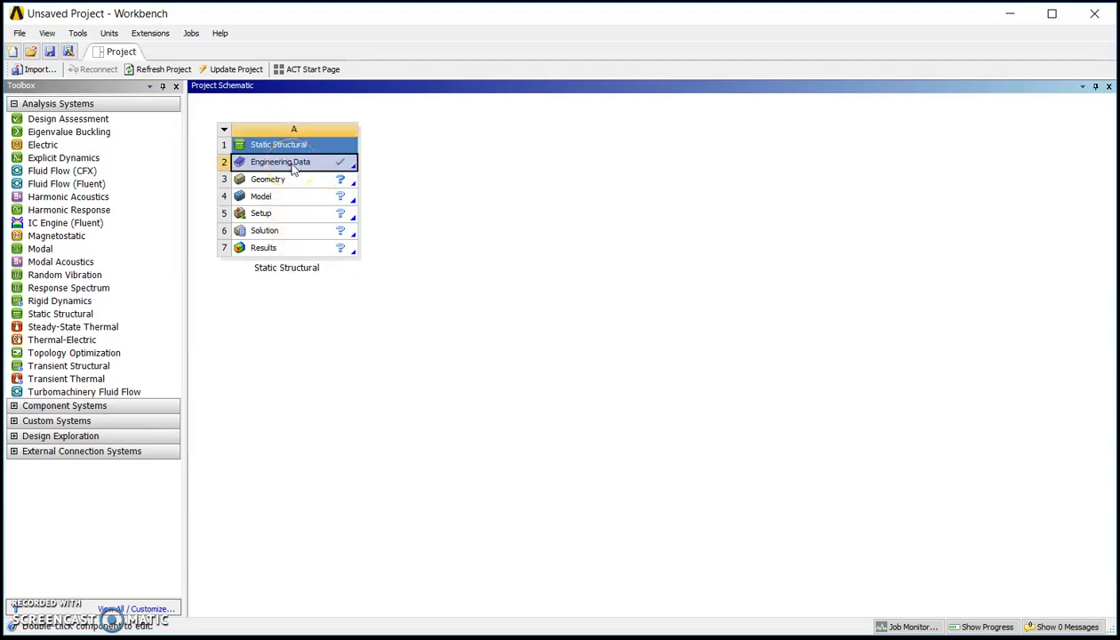
pyautogui.doubleClick(292, 163)
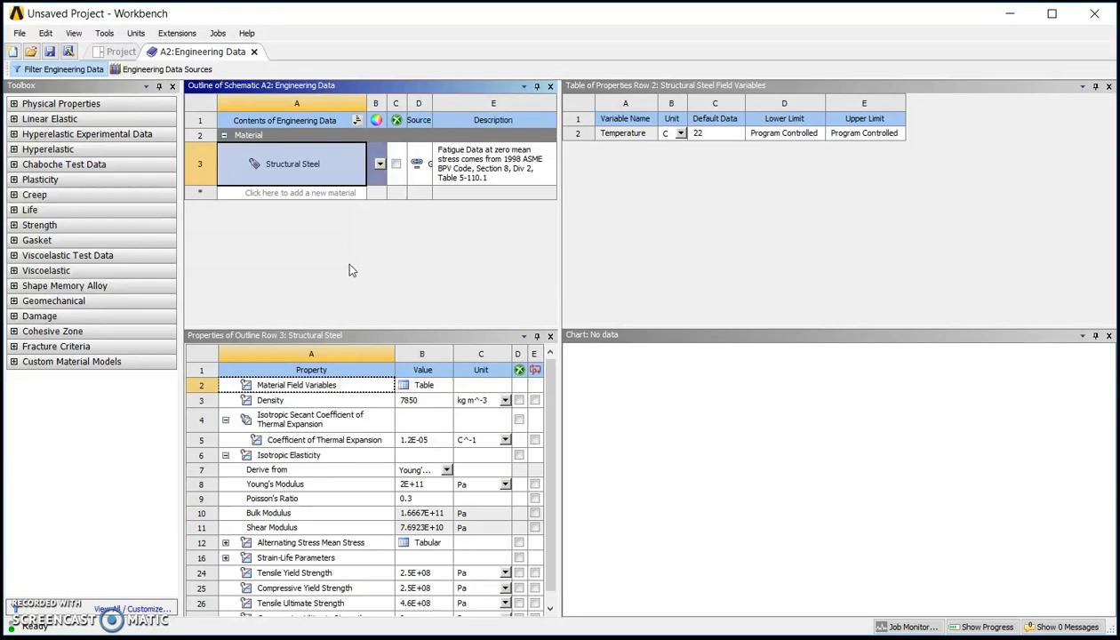
# Add Aluminum Alloy from the General Materials data source to the project's engineering data.
pyautogui.click(213, 181)
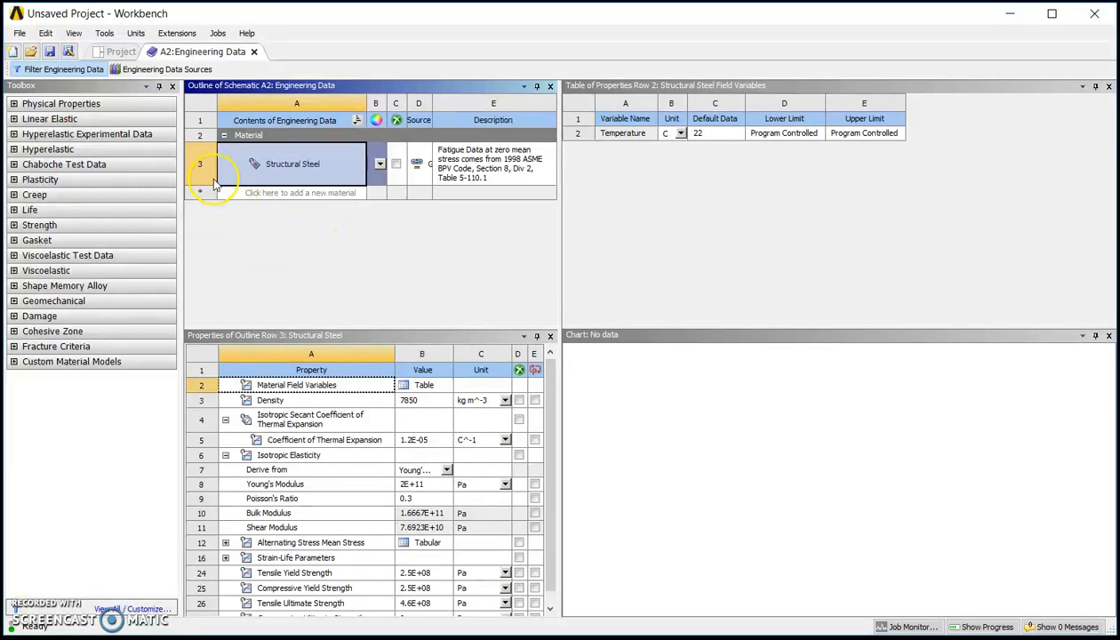
pyautogui.click(177, 70)
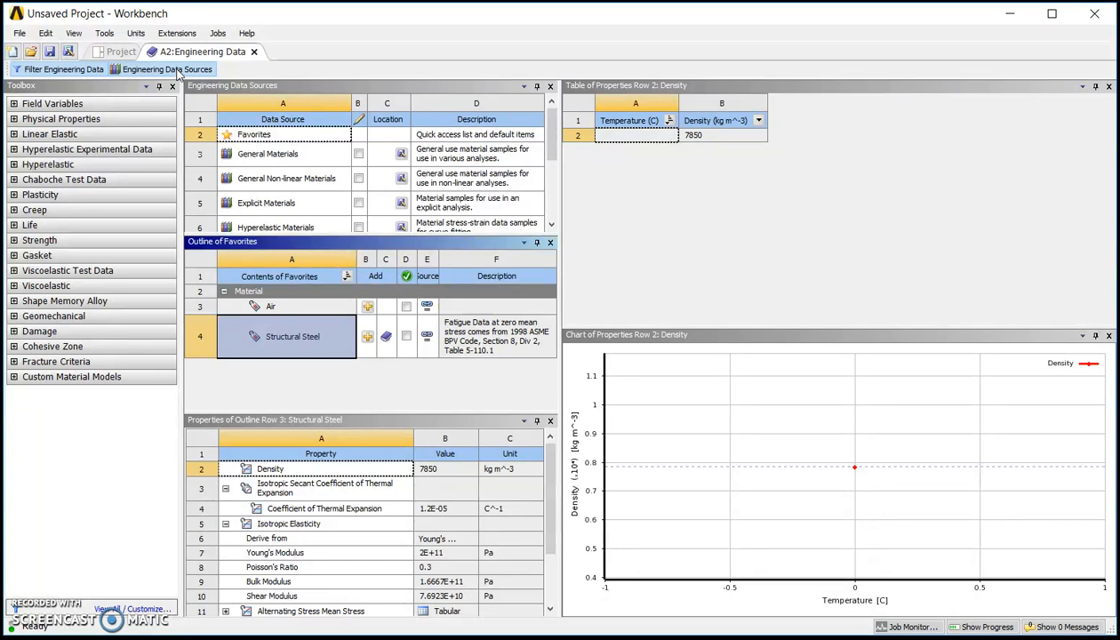
pyautogui.click(287, 156)
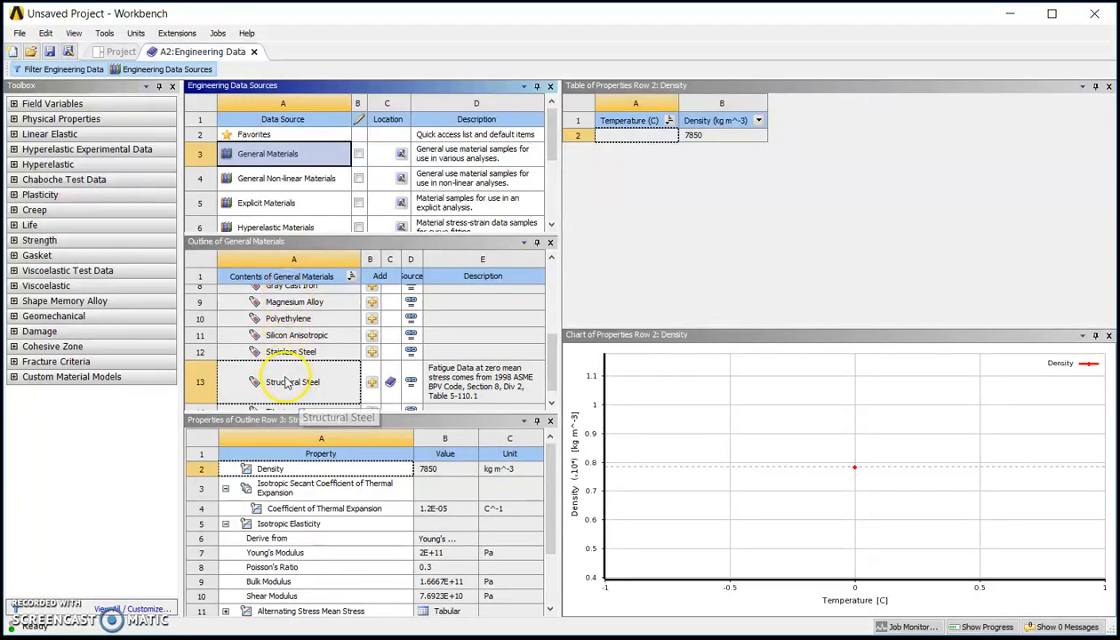
pyautogui.scroll(3, 286, 382)
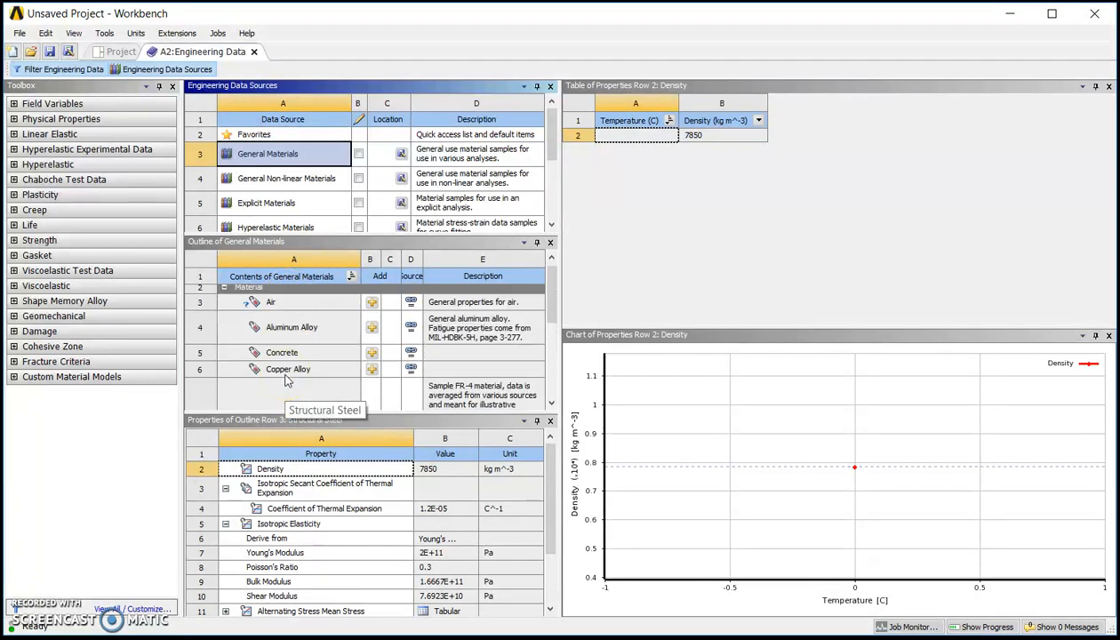
pyautogui.click(283, 342)
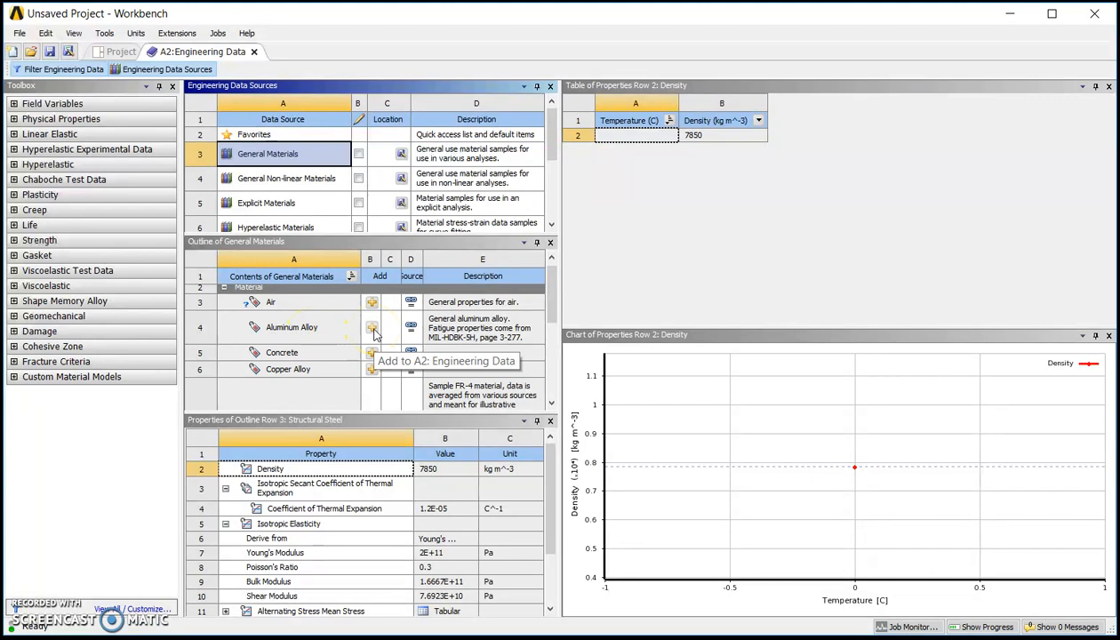
pyautogui.scroll(-2, 374, 333)
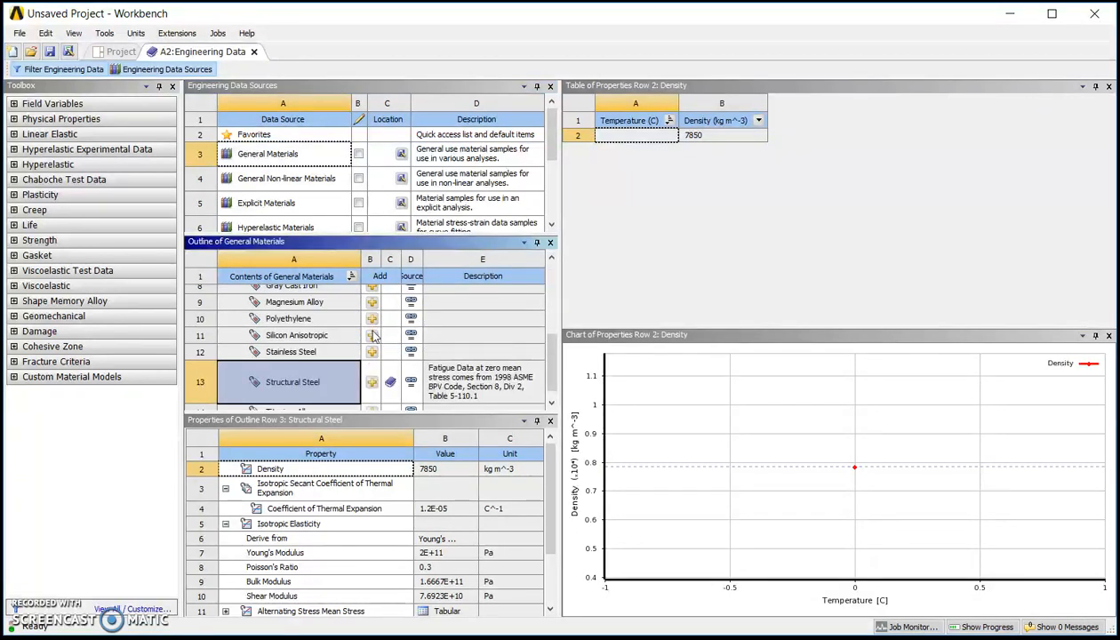
pyautogui.click(349, 382)
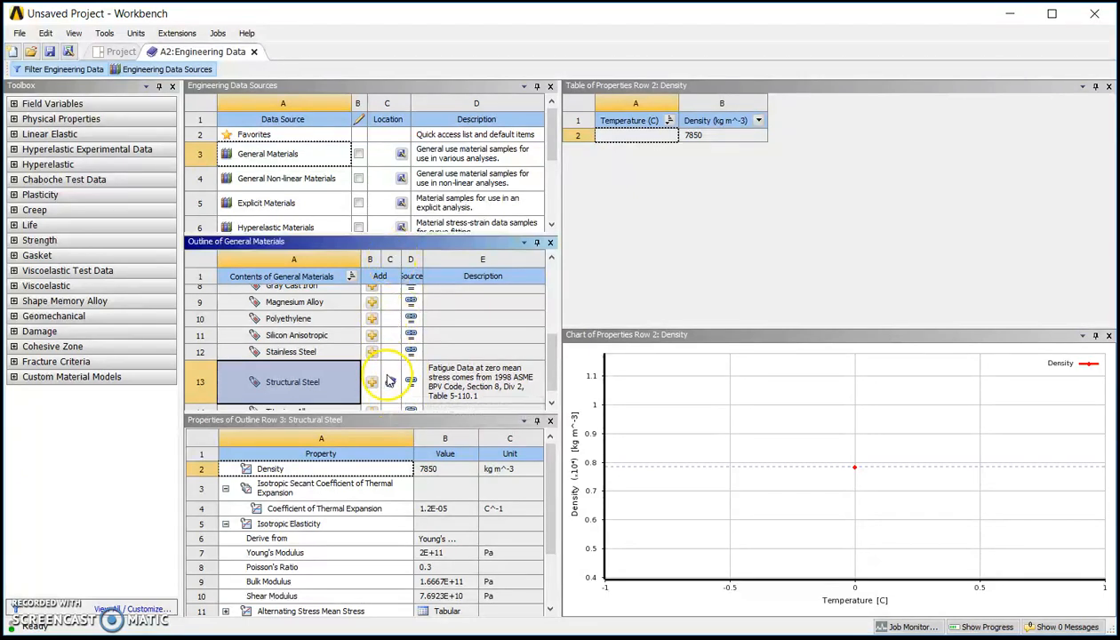
pyautogui.moveTo(551, 365); pyautogui.dragTo(560, 290)
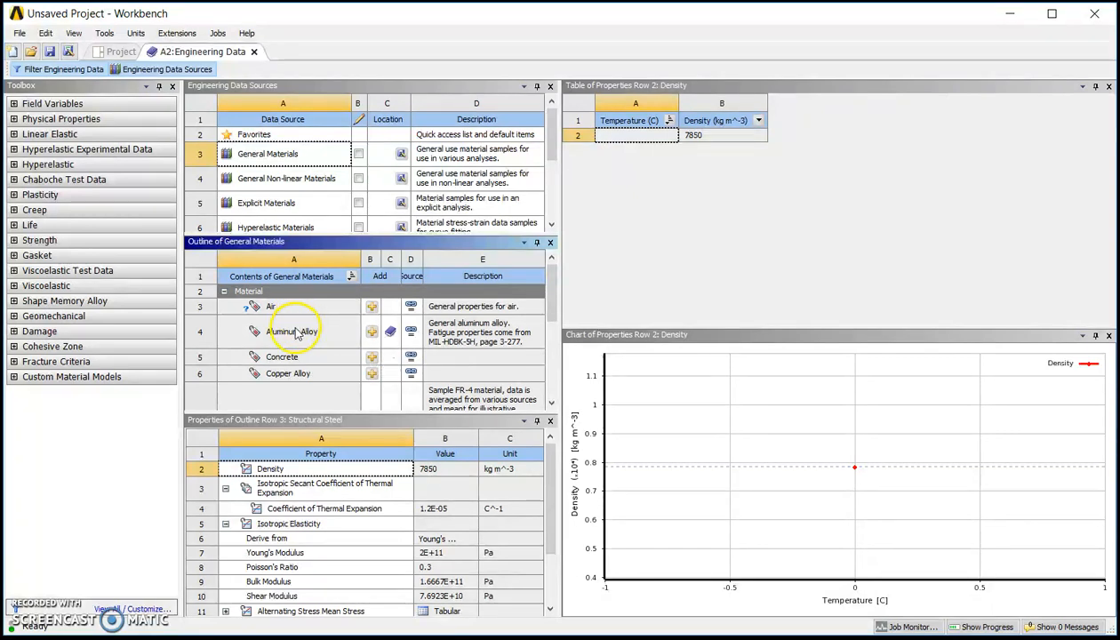
# Return to the project schematic and open the system's Geometry in SpaceClaim, dismissing the welcome window.
pyautogui.click(119, 52)
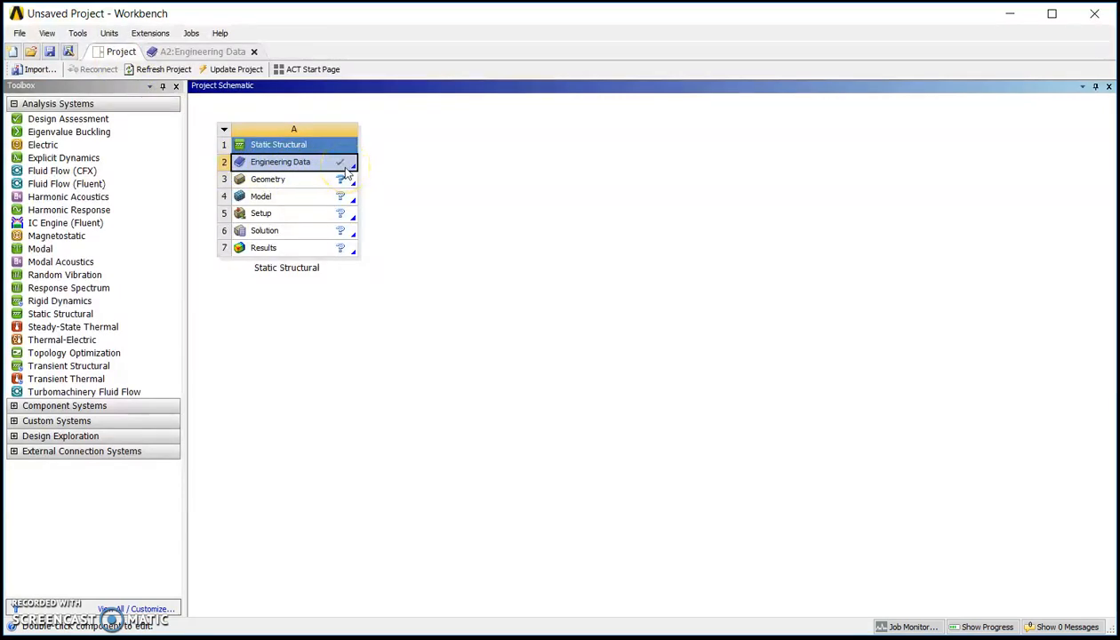
pyautogui.doubleClick(297, 182)
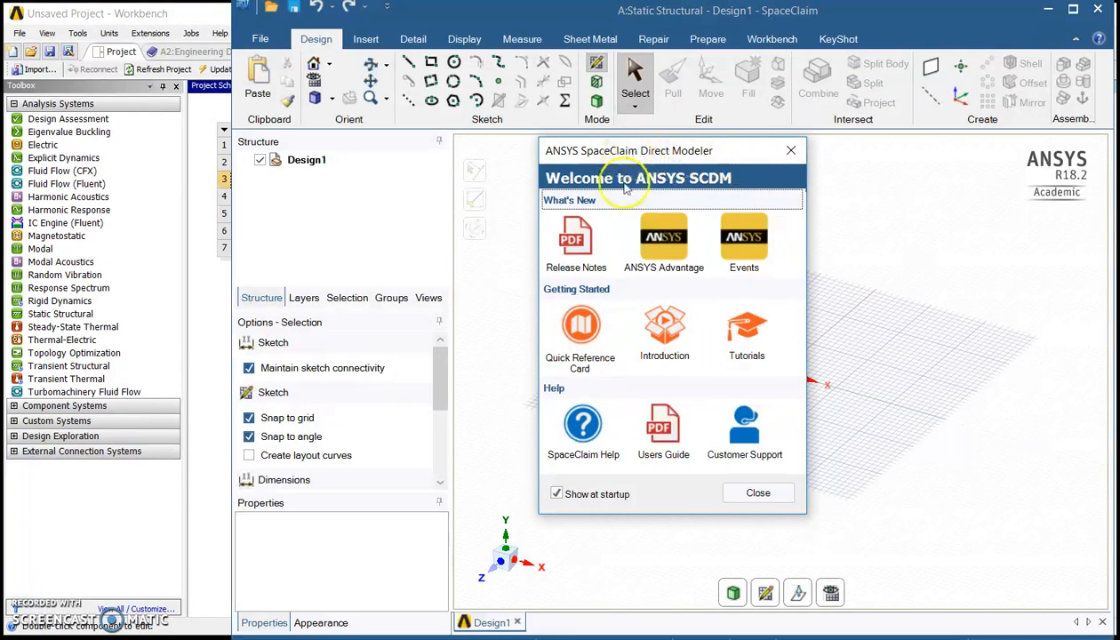
pyautogui.click(757, 494)
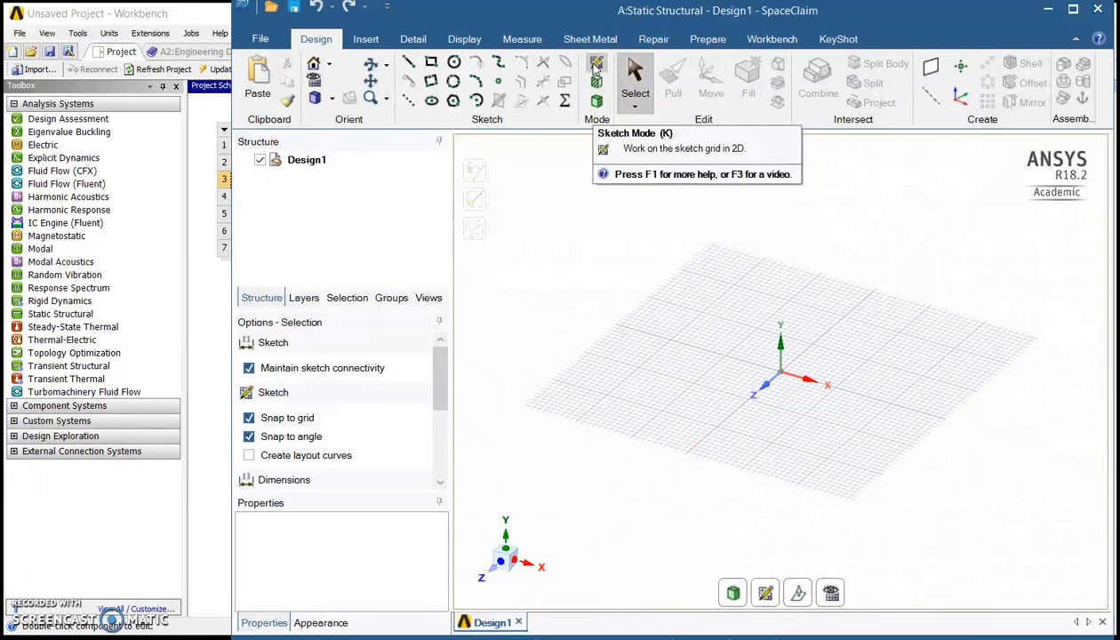
# Sketch a rectangle of about 22 mm by 22 mm on the horizontal grid with one corner at the origin.
pyautogui.click(431, 64)
pyautogui.click(431, 64)
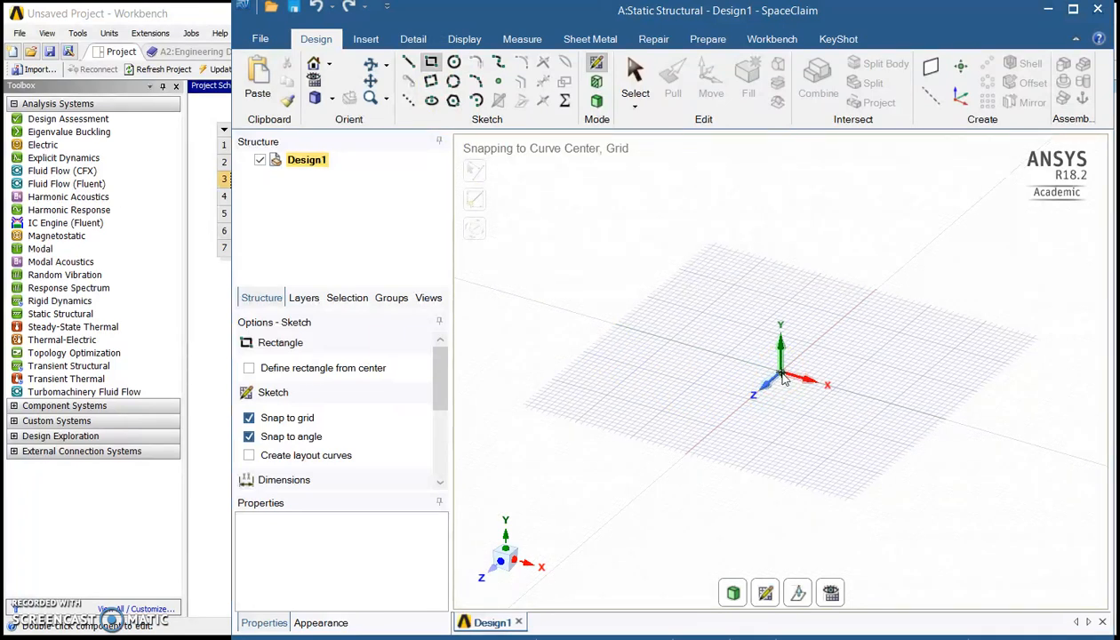
pyautogui.moveTo(782, 378); pyautogui.dragTo(825, 473)
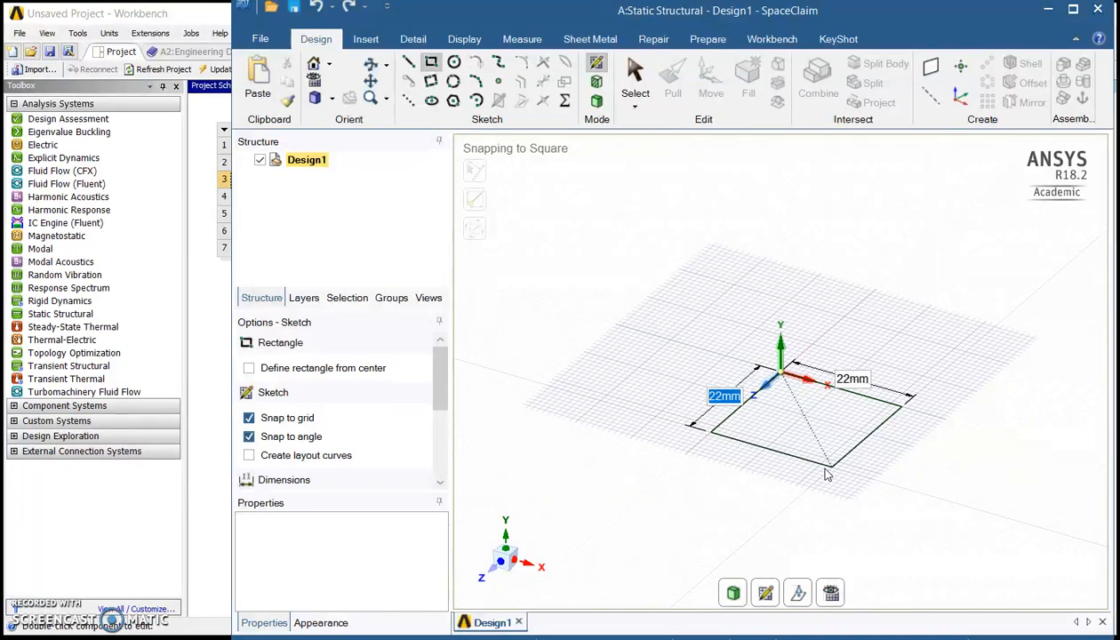
pyautogui.press('Return')
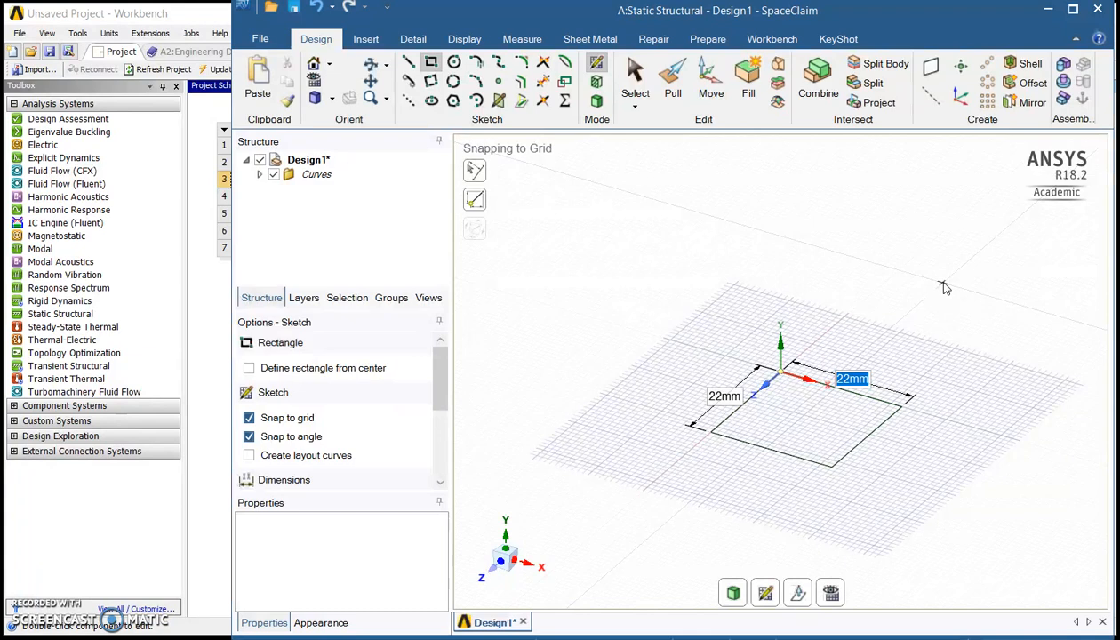
# Set the rectangle's length along X to 80 mm and its width along Z to 4 mm.
pyautogui.write('80')
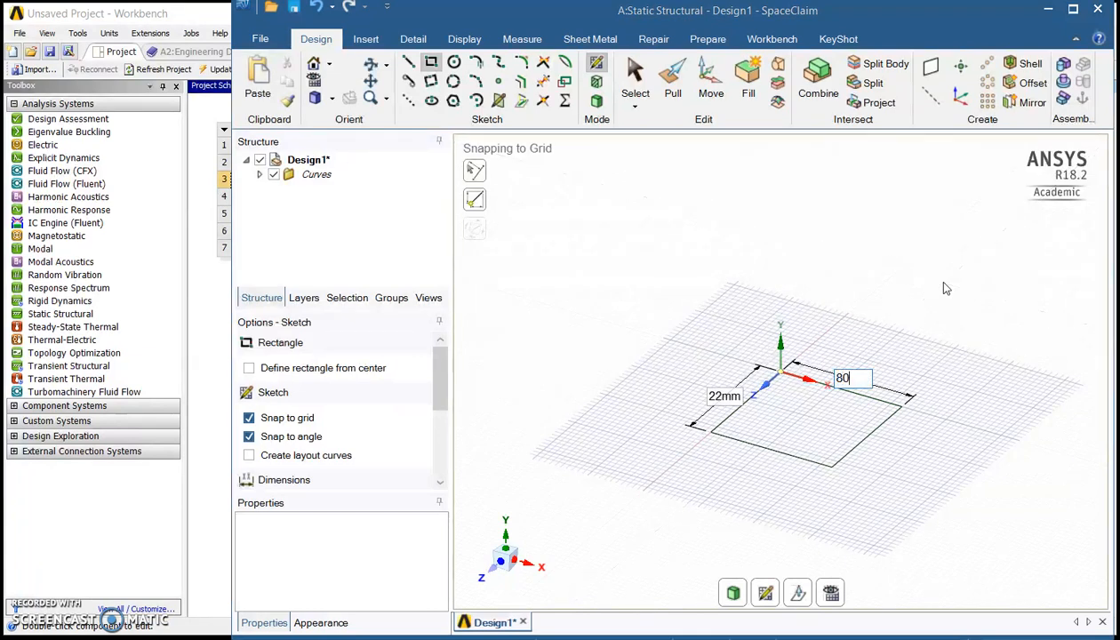
pyautogui.write('mm')
pyautogui.press('Tab')
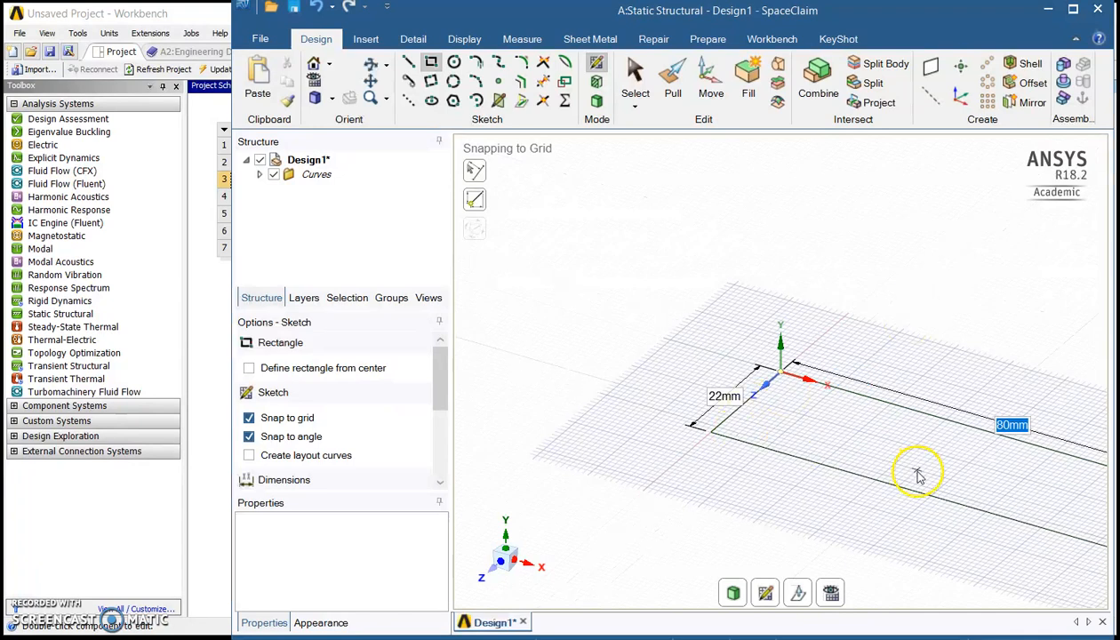
pyautogui.click(725, 398)
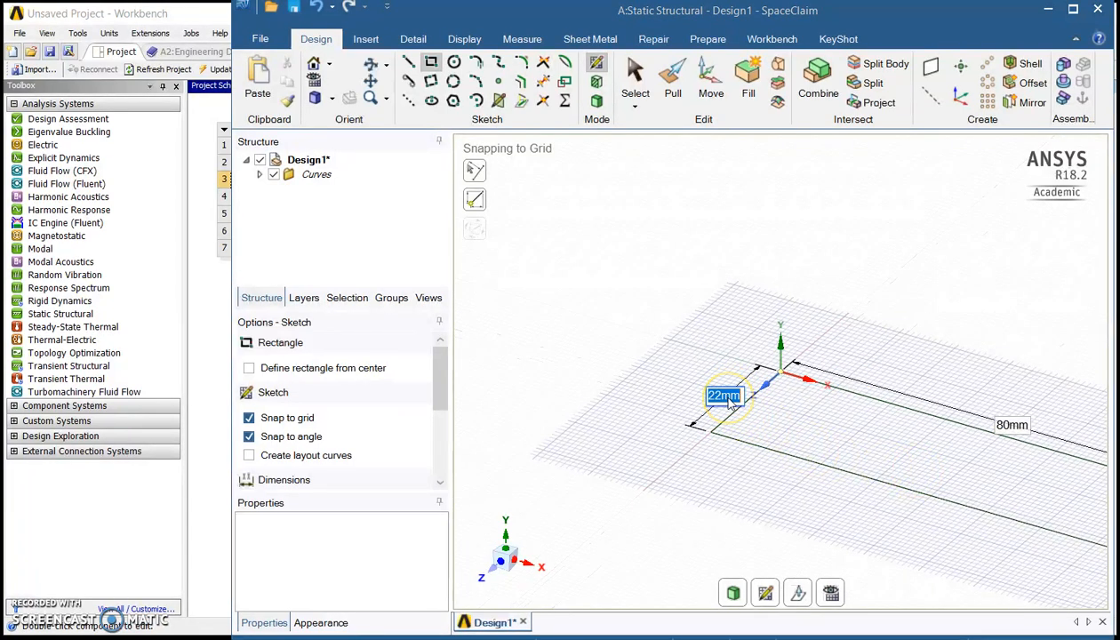
pyautogui.write('4mm')
pyautogui.press('Return')
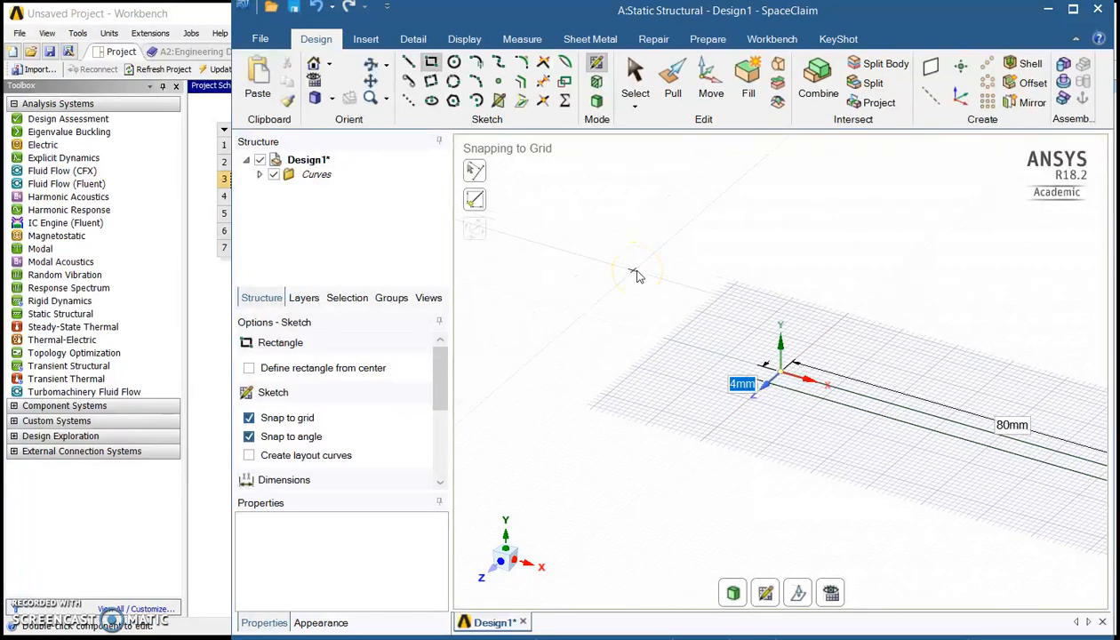
# Pull the rectangular face upward along Y into a solid about 14 mm high.
pyautogui.scroll(5, 637, 277)
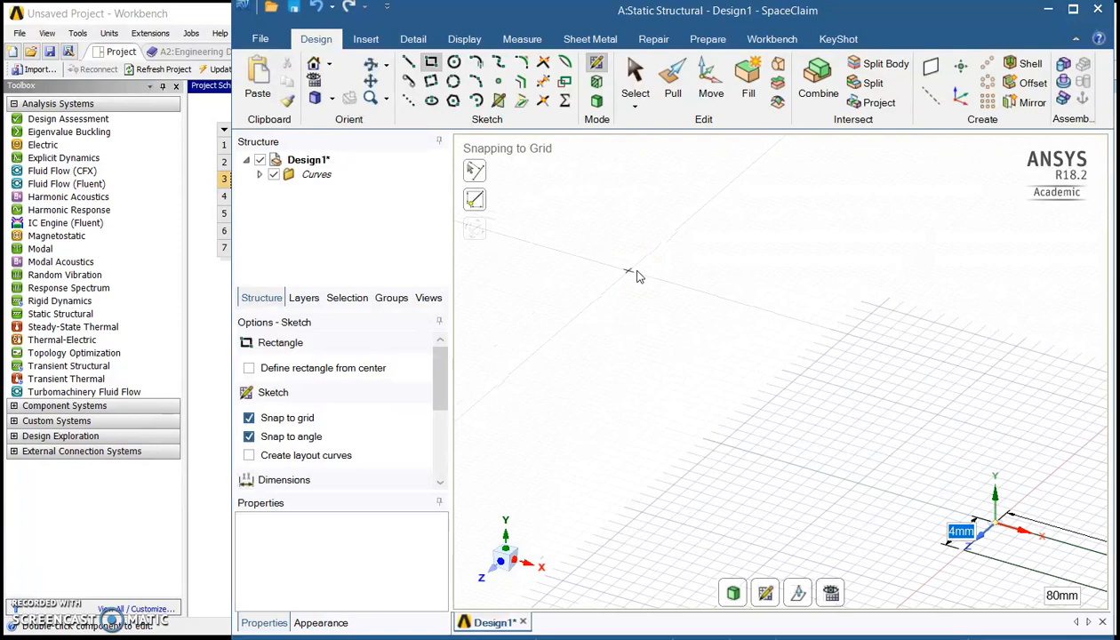
pyautogui.scroll(-5, 637, 277)
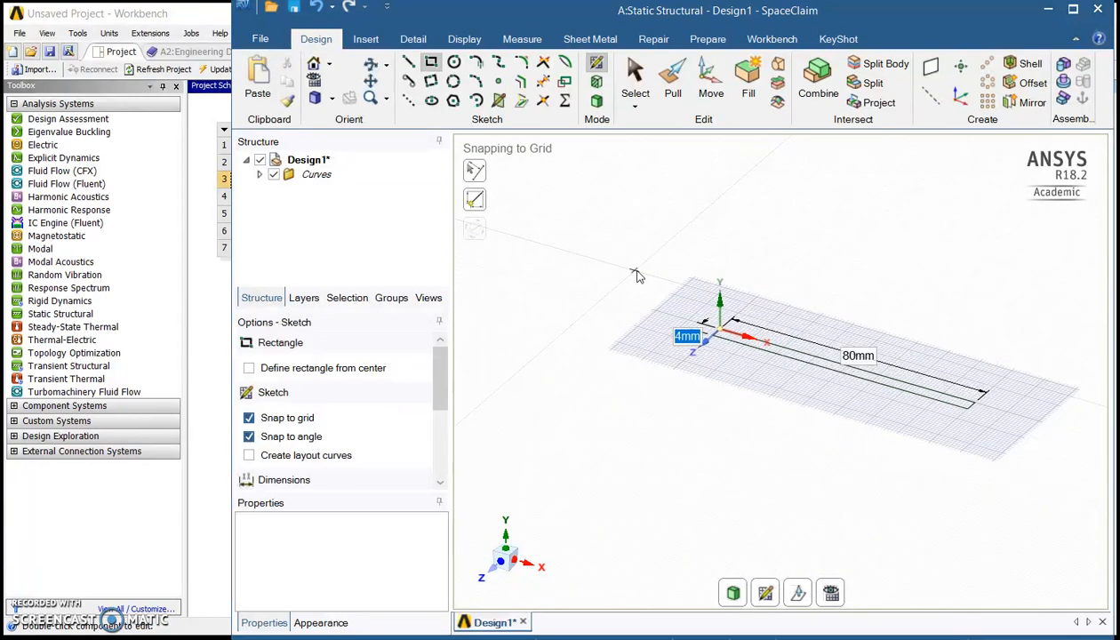
pyautogui.click(370, 82)
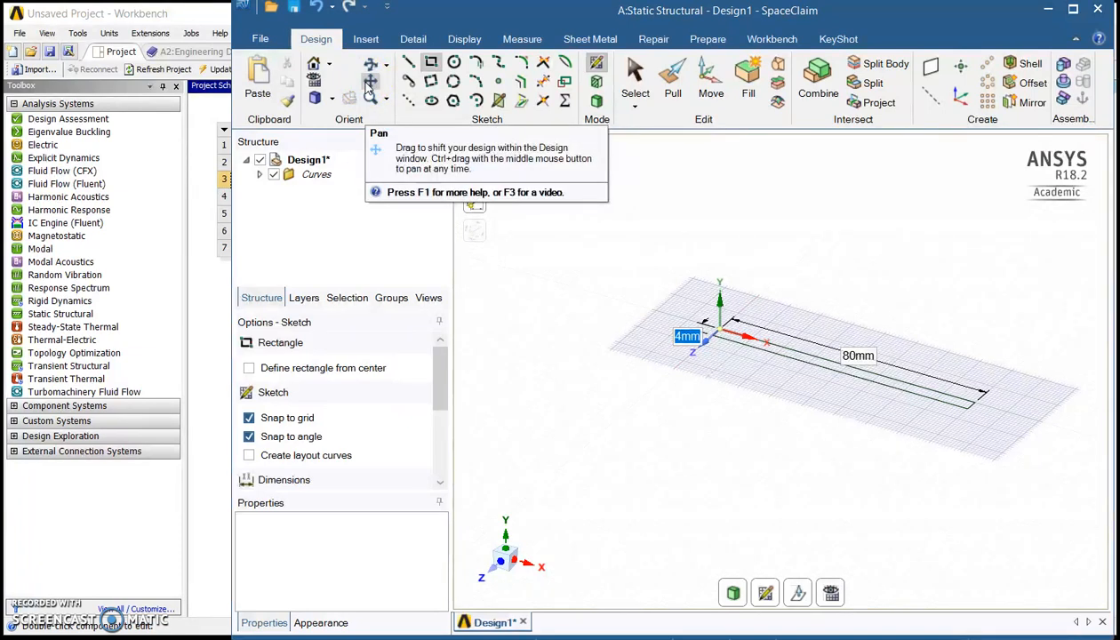
pyautogui.moveTo(625, 340)
pyautogui.mouseDown()
pyautogui.moveTo(640, 377)
pyautogui.moveTo(571, 392)
pyautogui.mouseUp()
pyautogui.scroll(3, 572, 393)
pyautogui.moveTo(671, 423); pyautogui.dragTo(591, 432)
pyautogui.scroll(2, 606, 433)
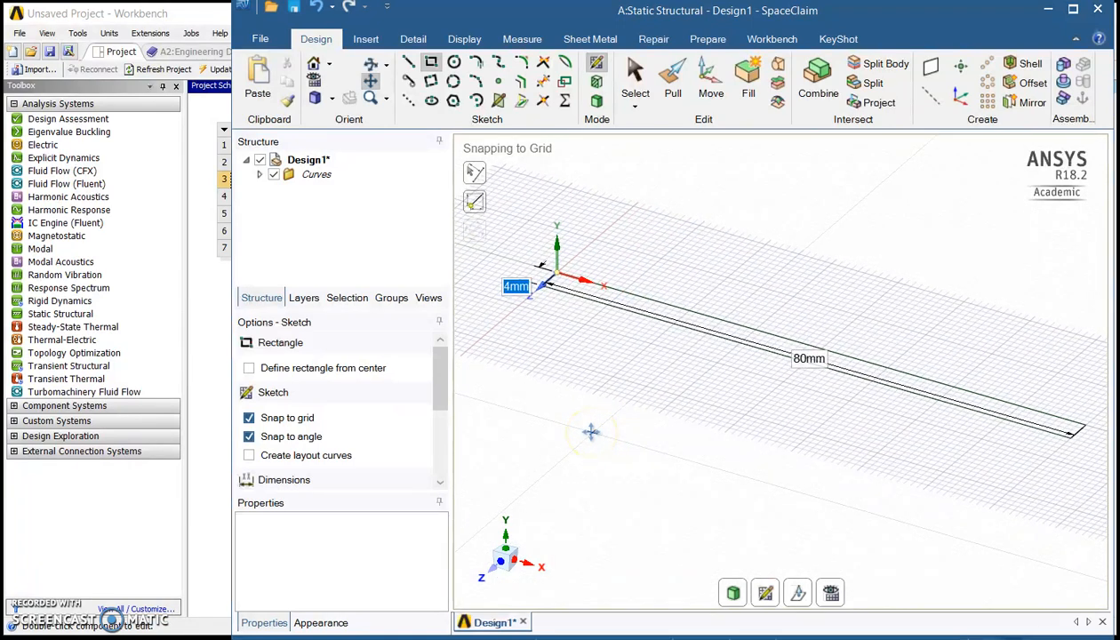
pyautogui.click(371, 81)
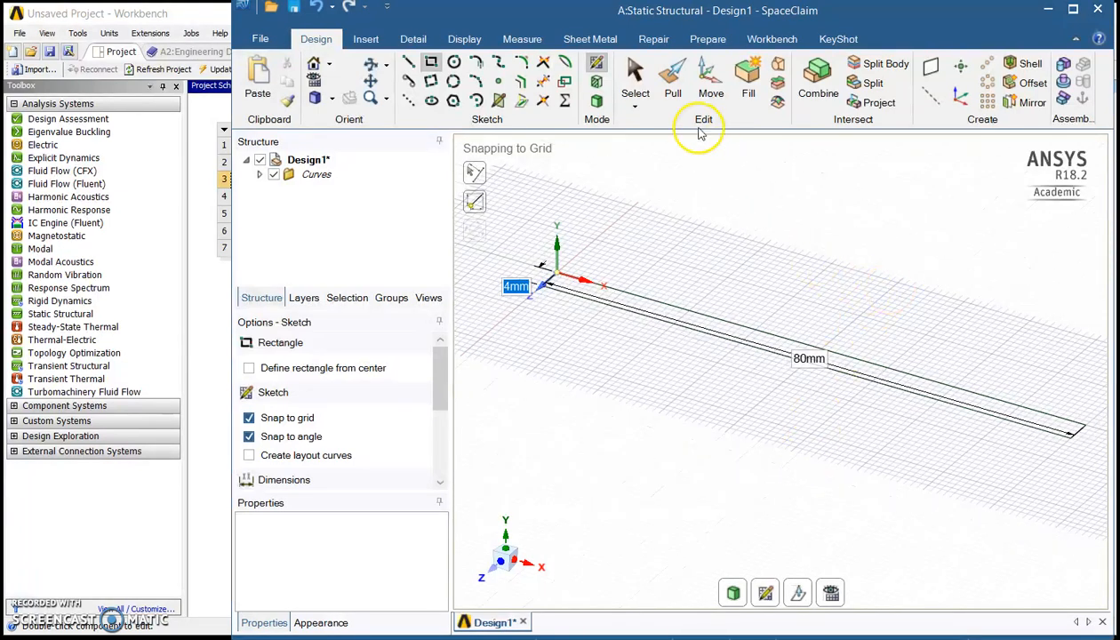
pyautogui.click(673, 87)
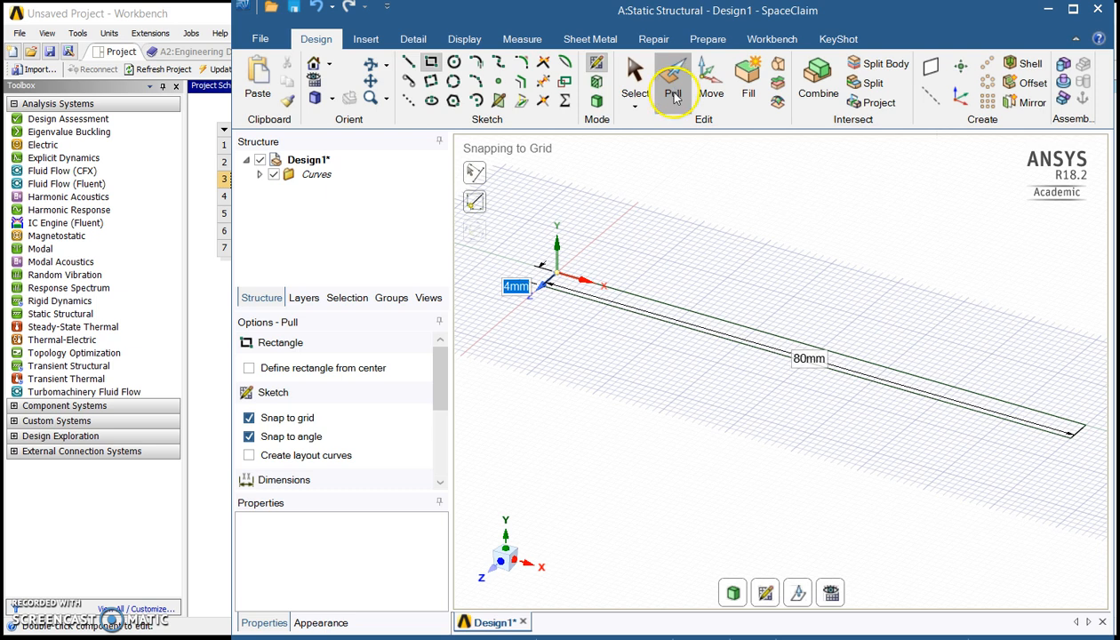
pyautogui.click(672, 309)
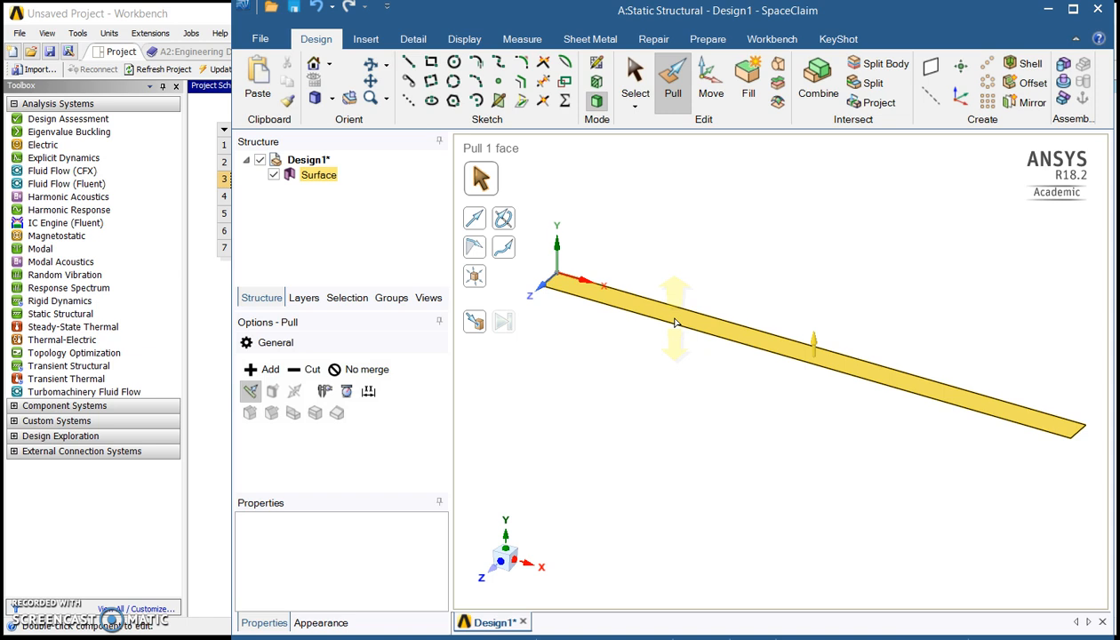
pyautogui.moveTo(675, 323); pyautogui.dragTo(686, 234)
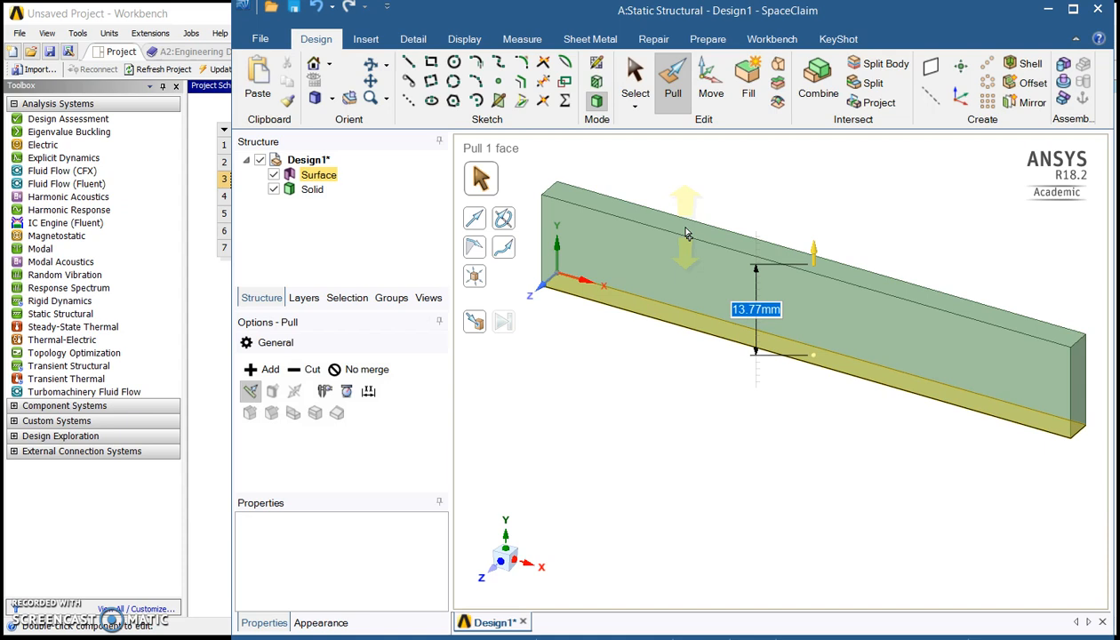
# Set the pull height of the solid to 0.9 mm and clear the selection.
pyautogui.press('BackSpace')
pyautogui.write('0.')
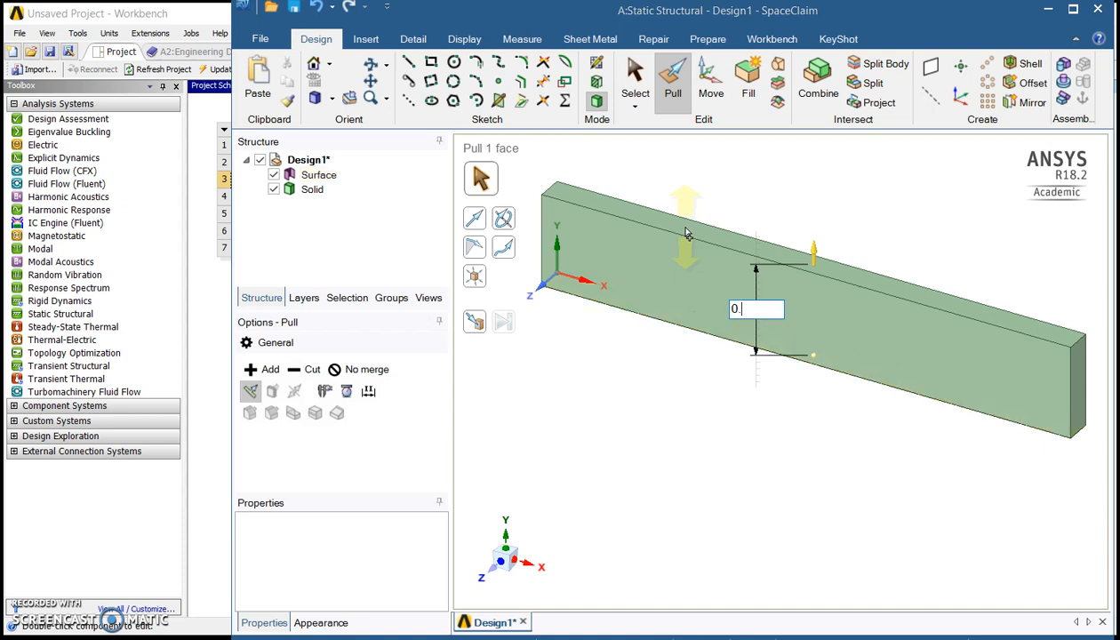
pyautogui.write('9mm')
pyautogui.press('Return')
pyautogui.click(791, 354)
pyautogui.click(757, 362)
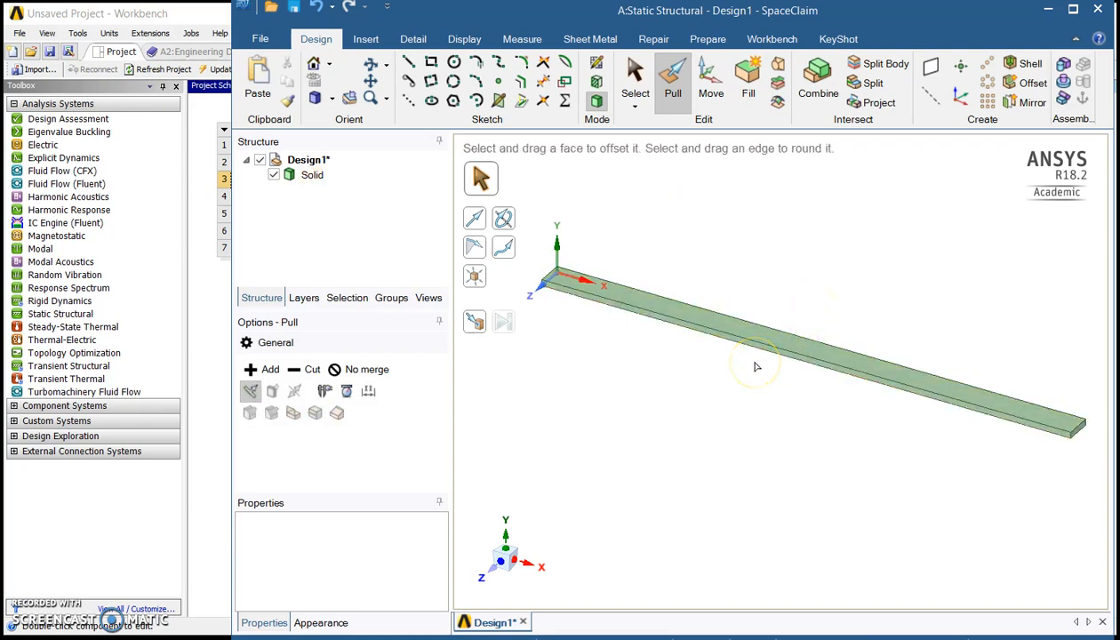
# Close SpaceClaim with the finished beam geometry to go back to the Workbench project.
pyautogui.click(551, 271)
pyautogui.click(590, 320)
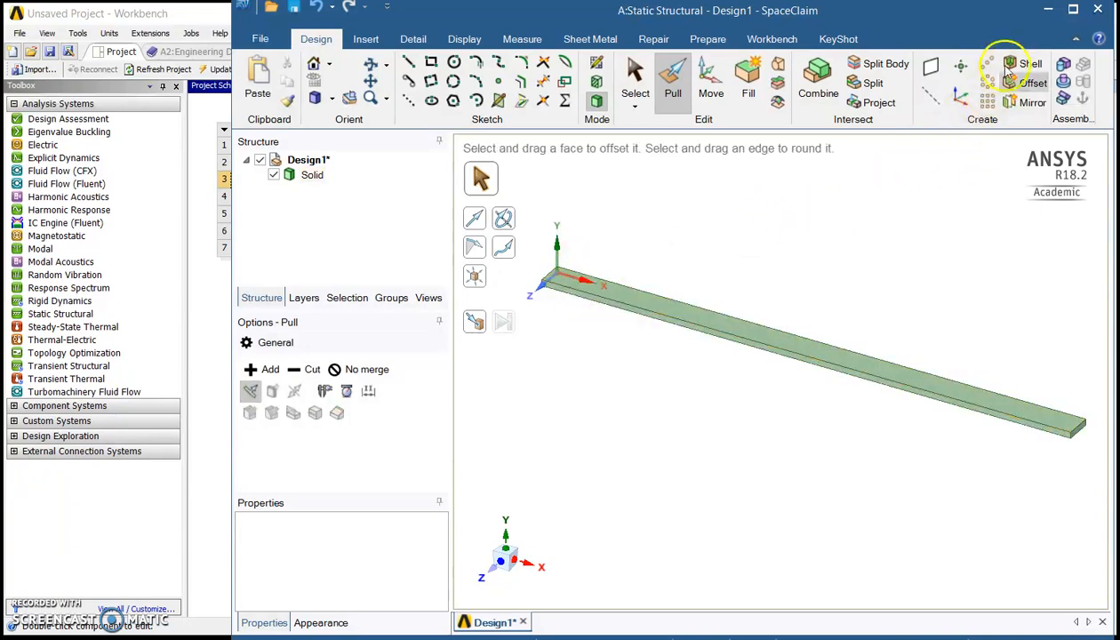
pyautogui.click(1101, 12)
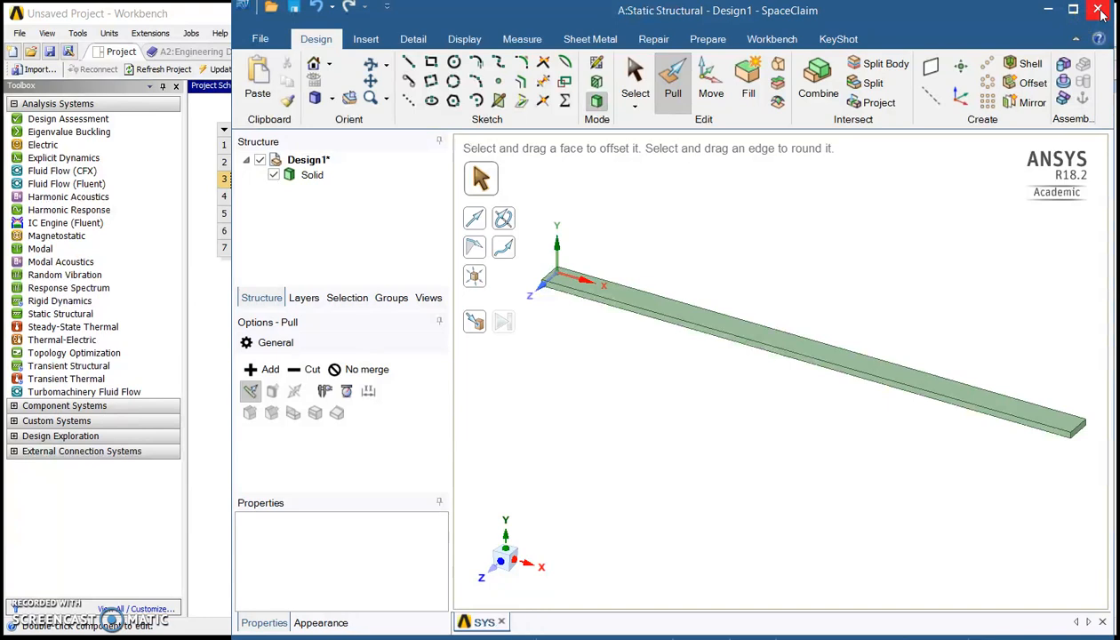